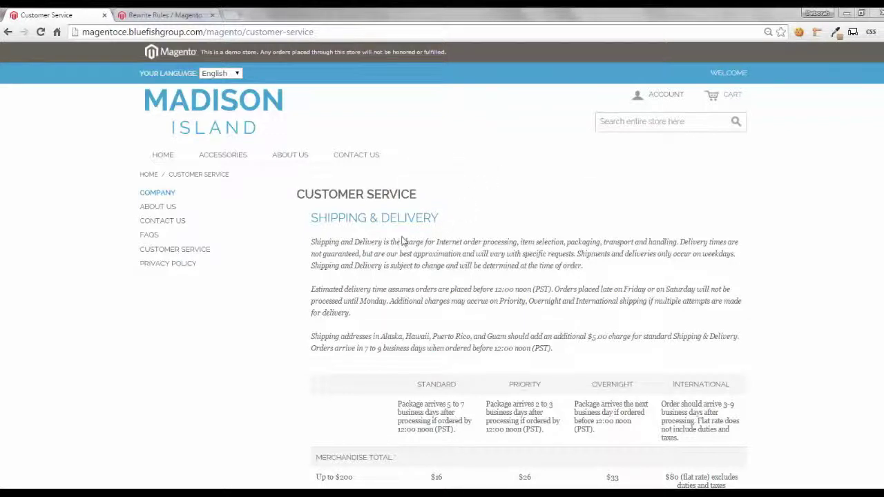
# Return to the URL Rewrite Management list filtered for demo-global-support
pyautogui.click(173, 15)
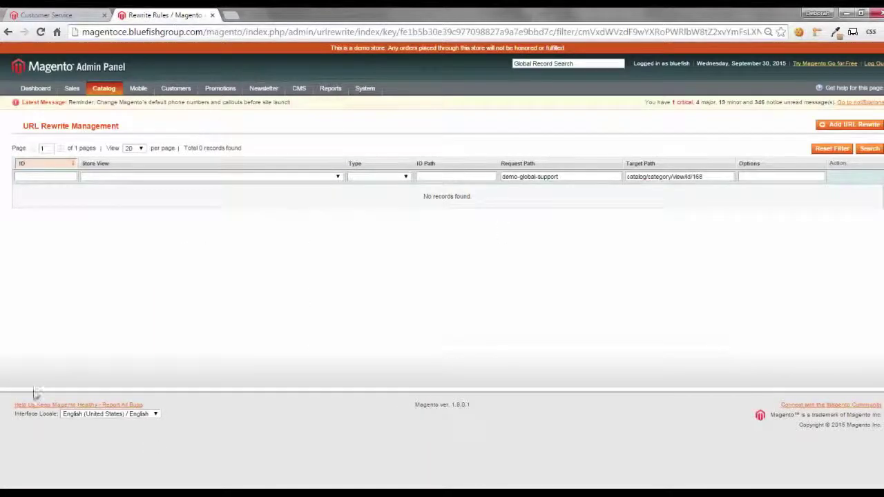
# Add an active subcategory named 'Support' with URL key demo-global-support and save it
pyautogui.moveTo(104, 93)
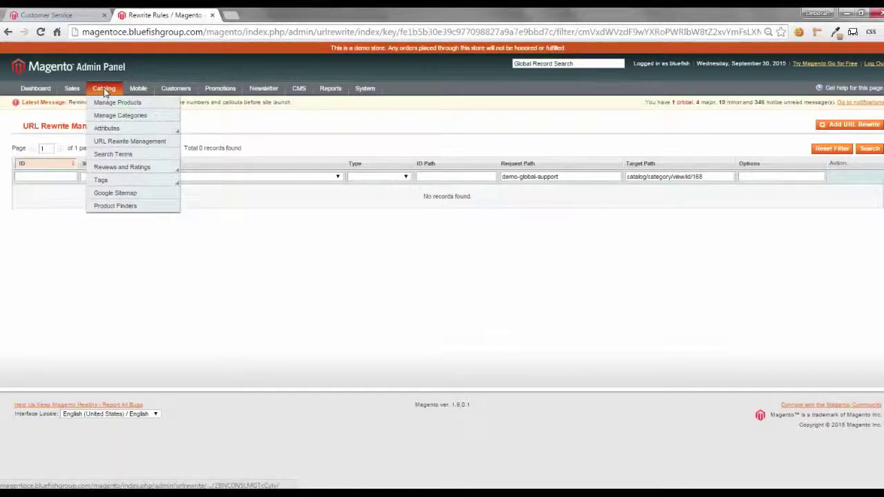
pyautogui.click(113, 116)
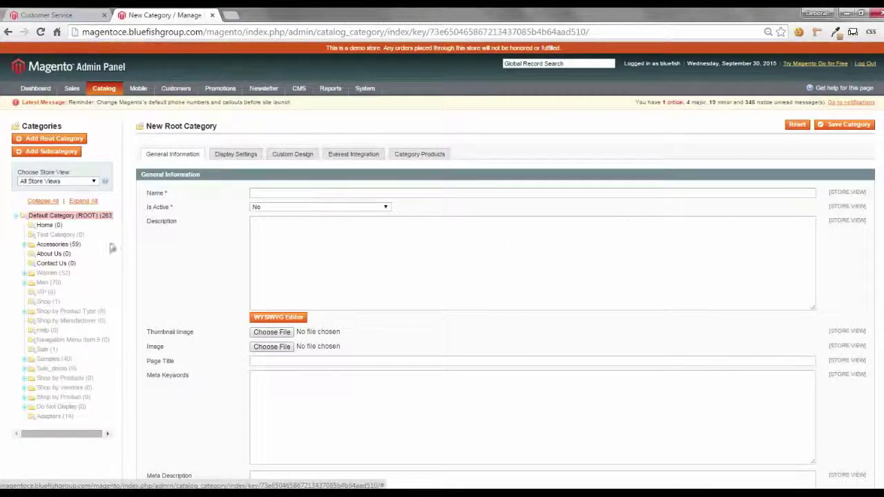
pyautogui.click(60, 153)
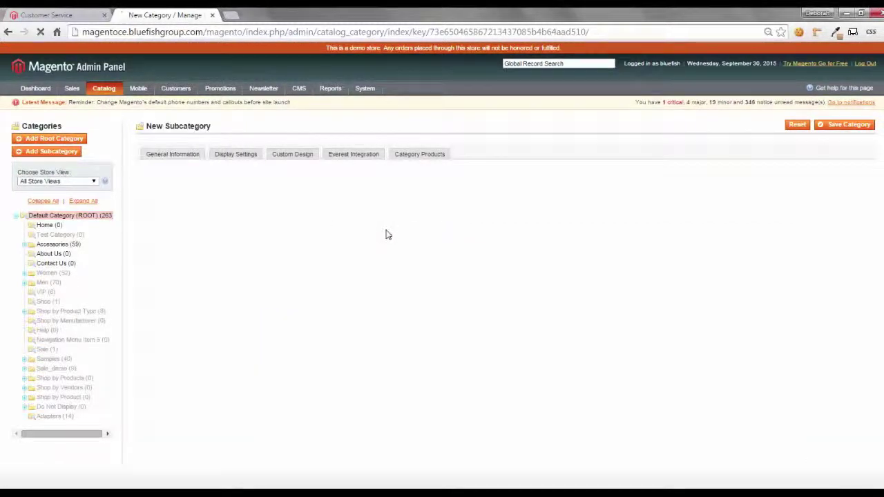
pyautogui.click(375, 194)
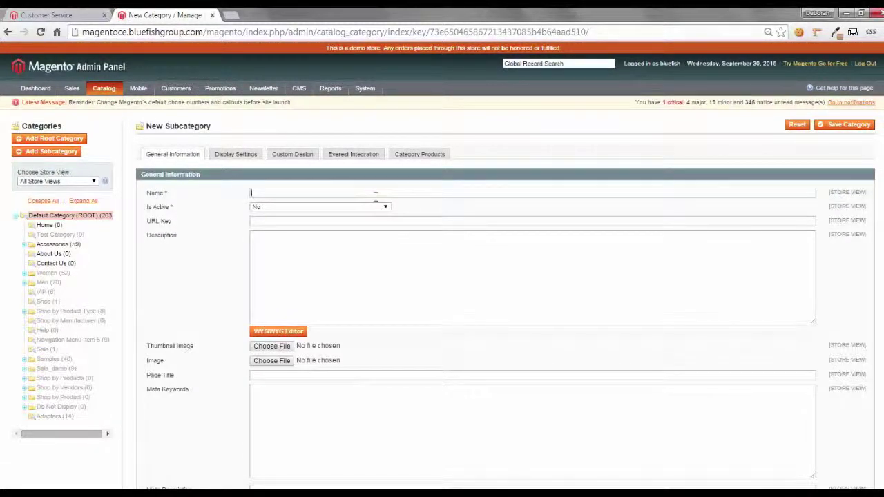
pyautogui.write('Suppor')
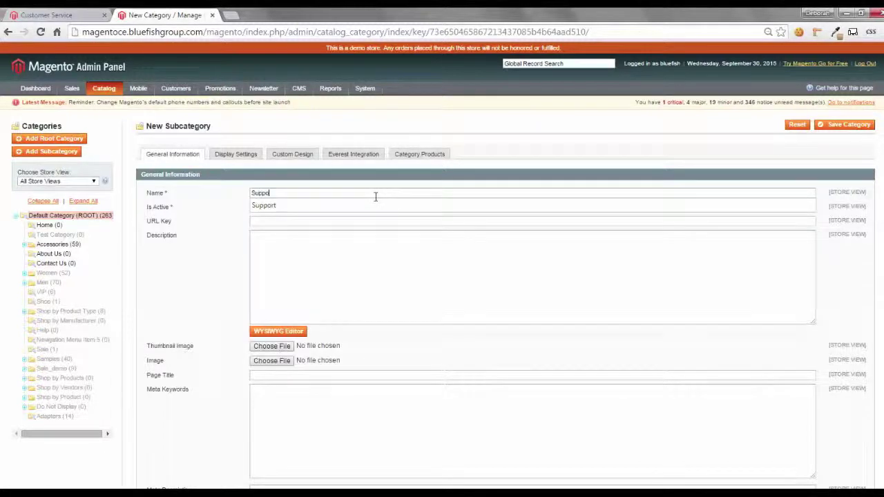
pyautogui.write('t')
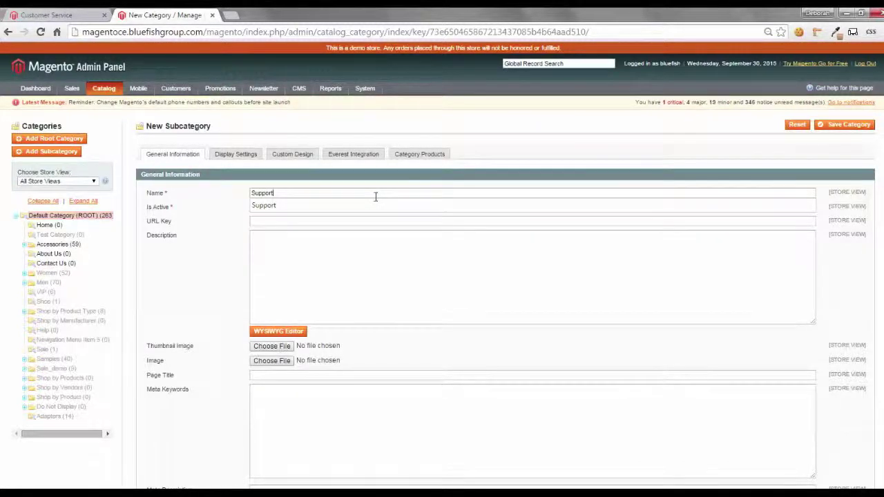
pyautogui.press('Tab')
pyautogui.click(380, 208)
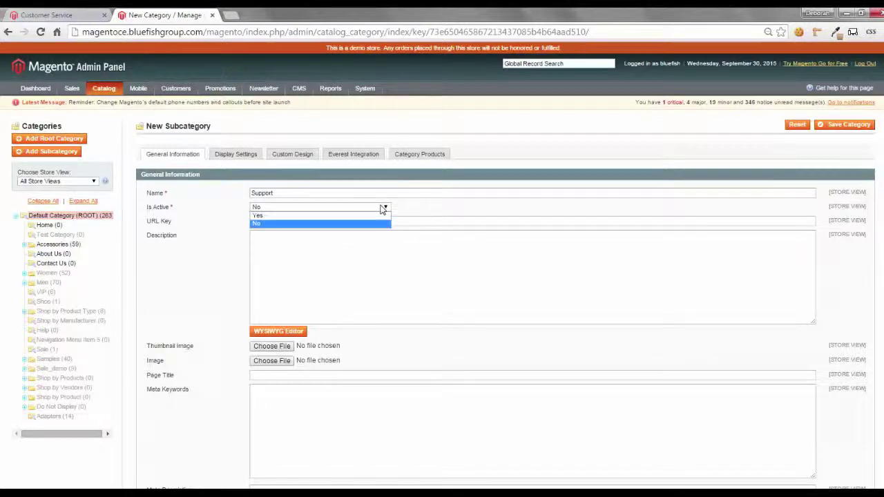
pyautogui.click(375, 217)
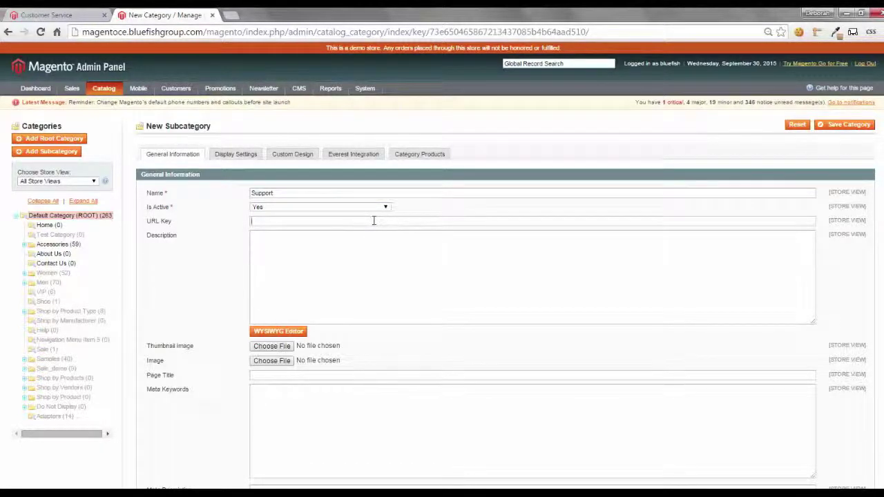
pyautogui.write('demo-global')
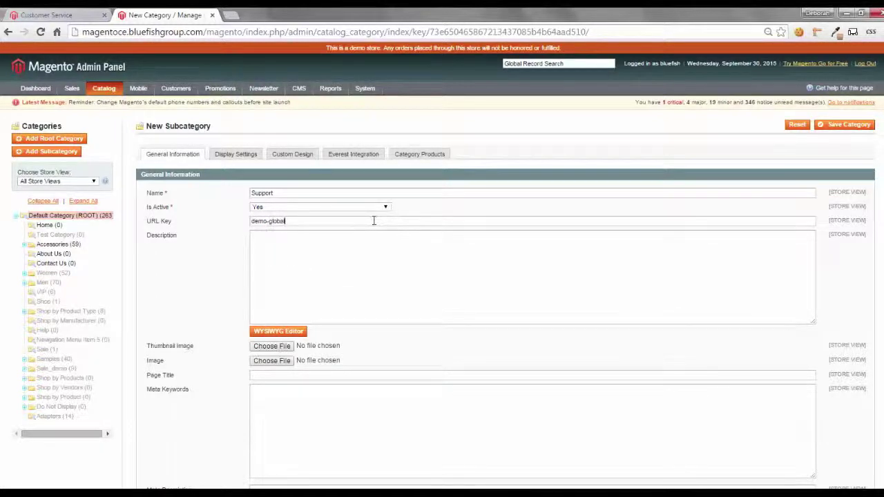
pyautogui.write('-support')
pyautogui.scroll(-3, 388, 311)
pyautogui.scroll(-1, 388, 310)
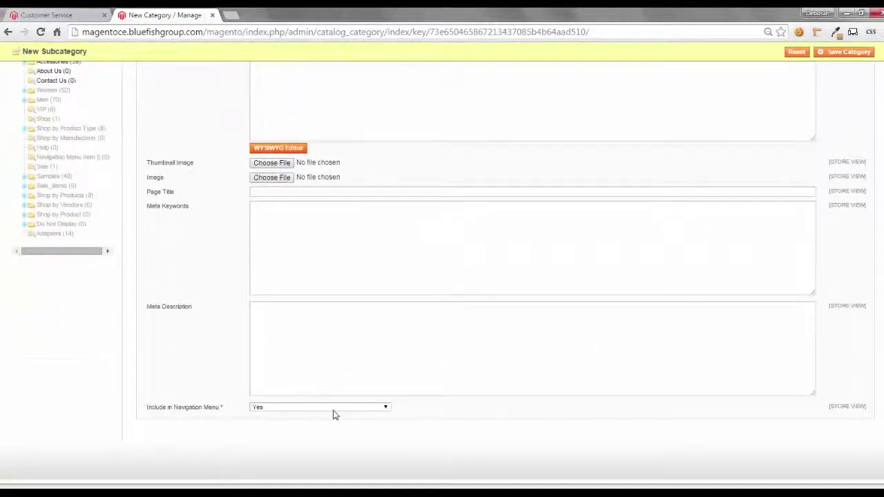
pyautogui.scroll(5, 573, 276)
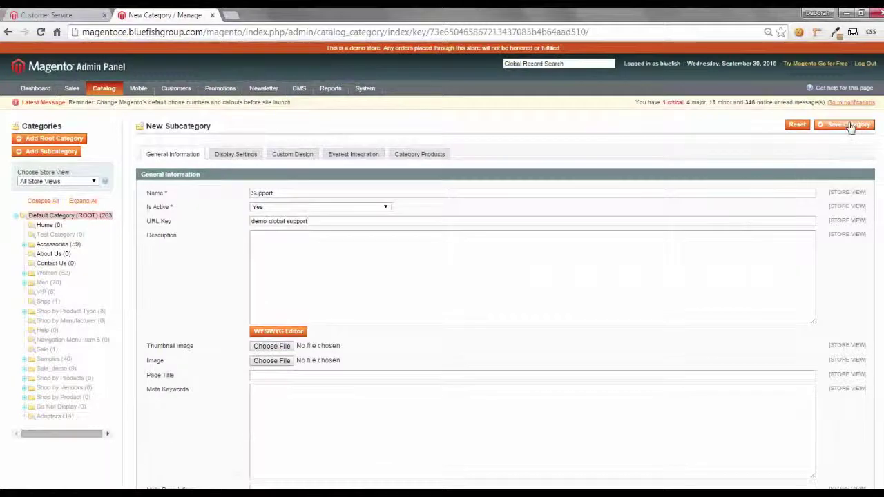
pyautogui.click(849, 125)
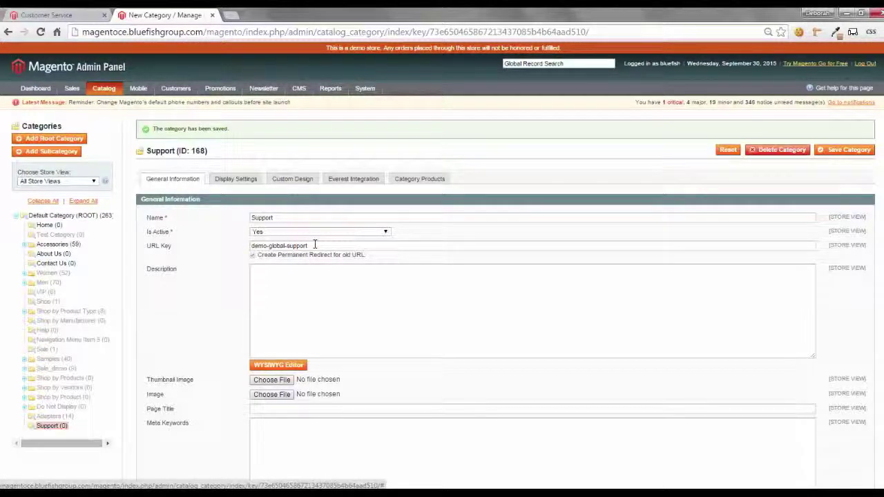
# Switch to the storefront's Customer Service page
pyautogui.click(76, 15)
# Reload the storefront and open the new Support category from the top navigation
pyautogui.click(171, 32)
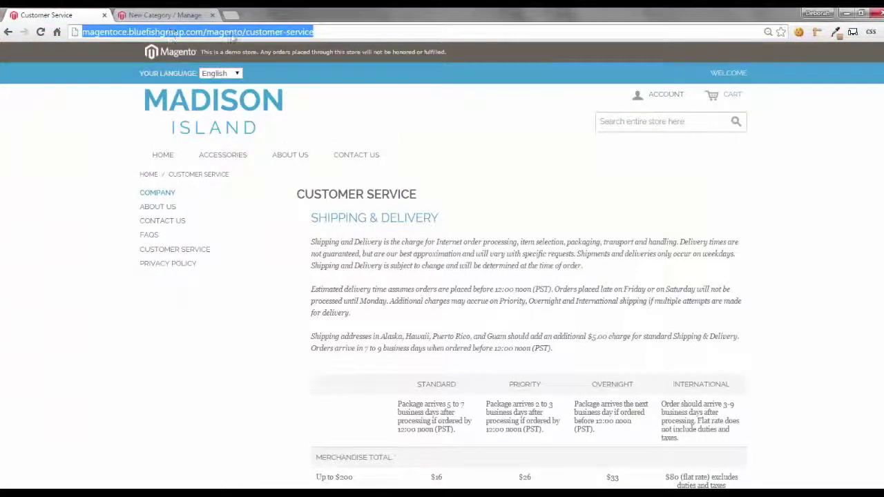
pyautogui.press('Return')
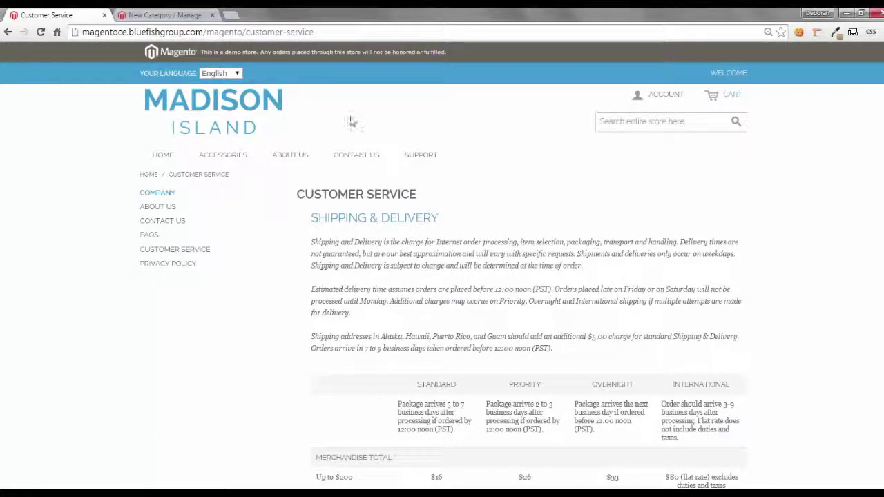
pyautogui.moveTo(188, 158)
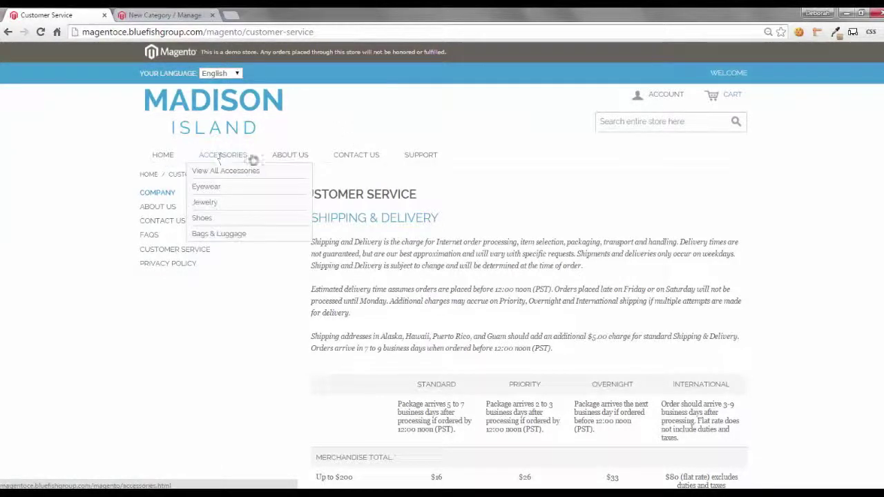
pyautogui.click(426, 156)
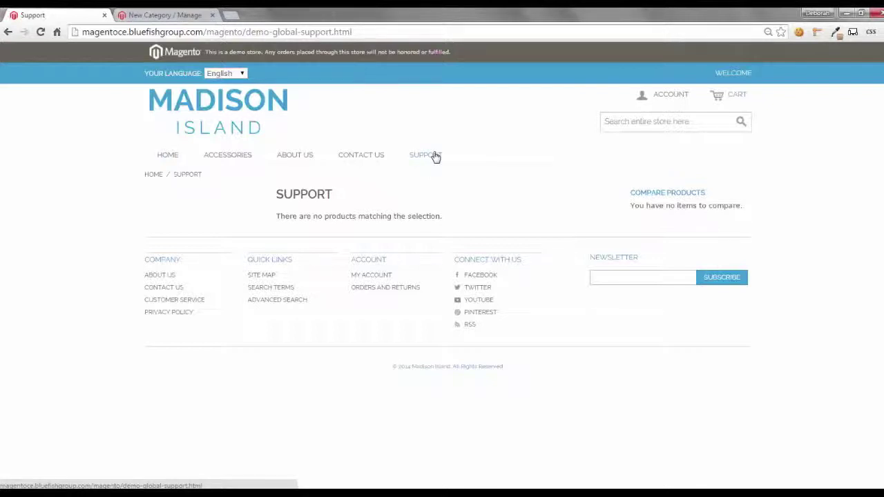
# In the admin, open CMS Pages to see Customer Service at URL key customer-service
pyautogui.click(174, 15)
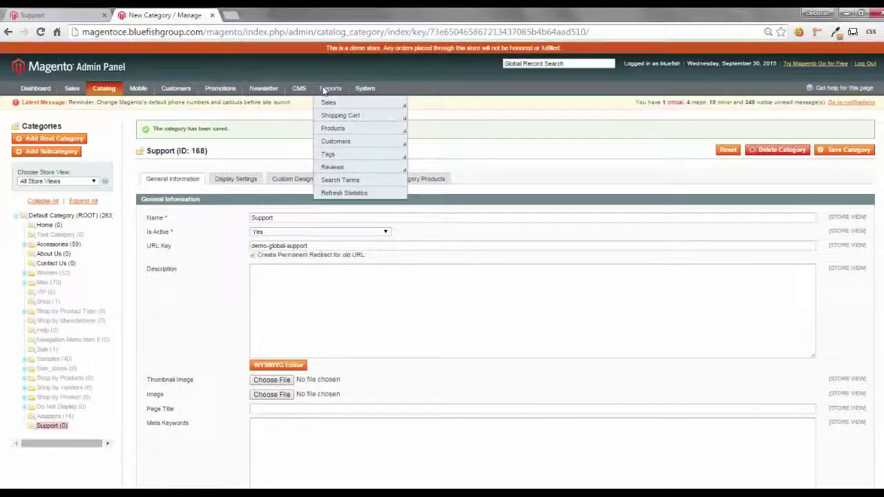
pyautogui.moveTo(301, 93)
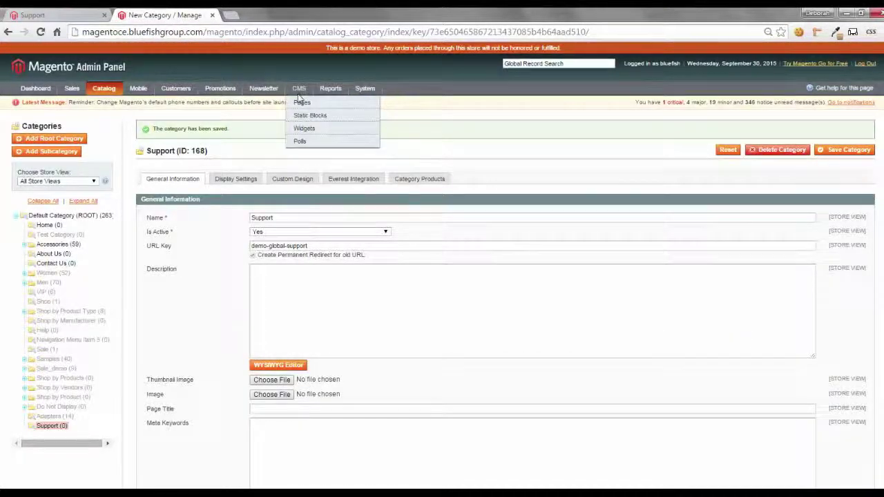
pyautogui.click(301, 105)
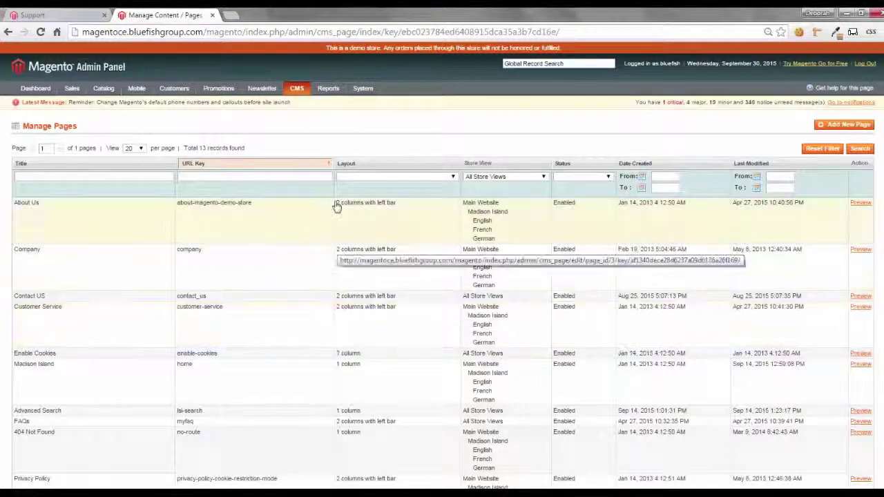
pyautogui.moveTo(107, 91)
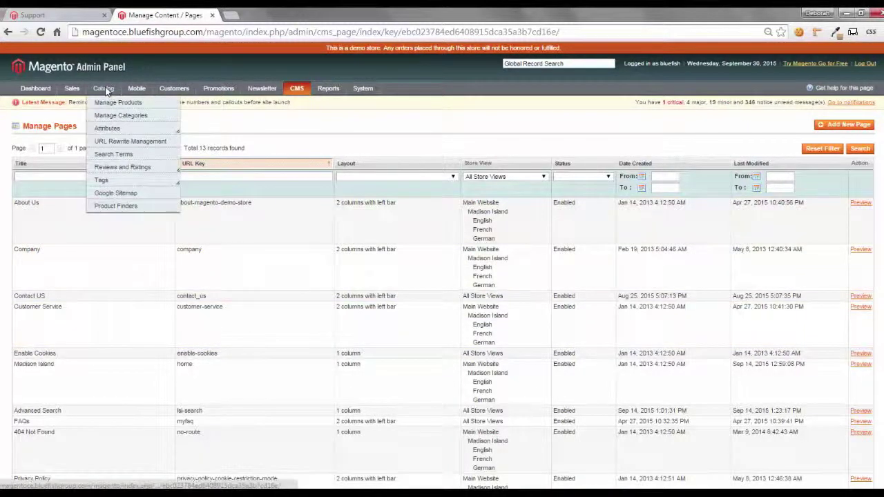
# Search URL Rewrite Management for demo-global-support rewrites targeting catalog/category/view/id/168
pyautogui.click(111, 143)
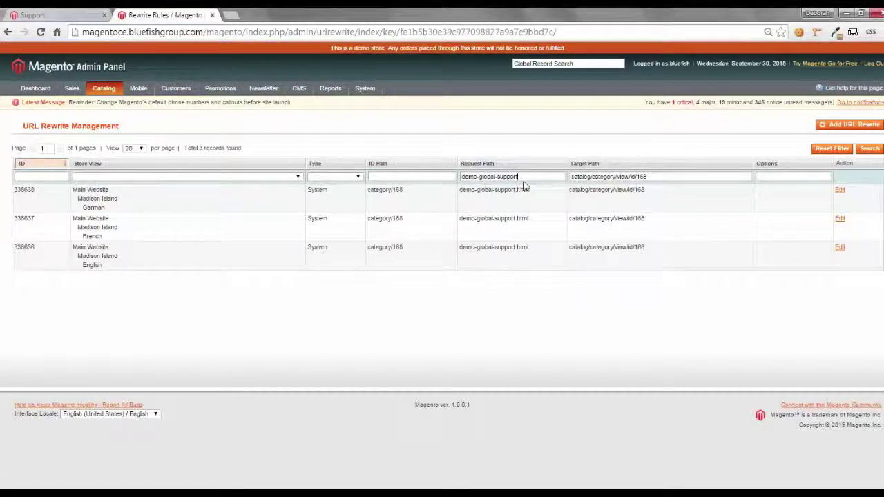
pyautogui.click(649, 178)
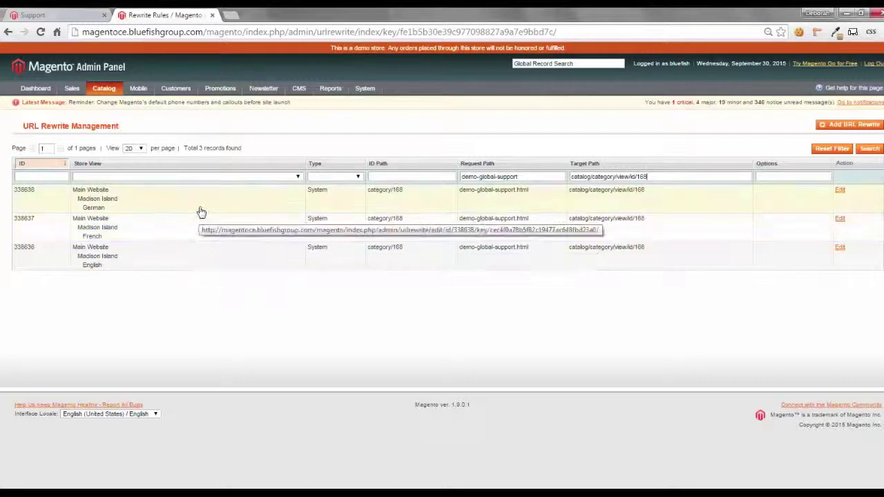
# Make the English Support rewrite a Permanent (301) redirect, save it, and begin a new rewrite
pyautogui.click(840, 248)
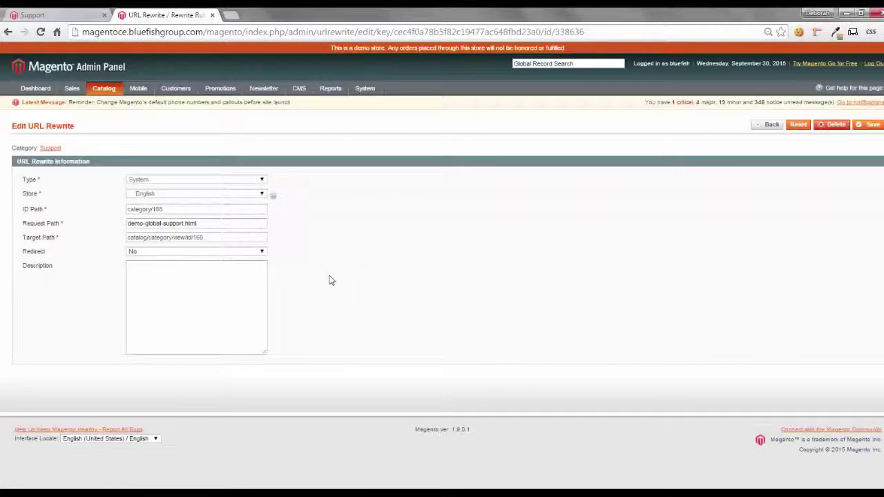
pyautogui.click(225, 256)
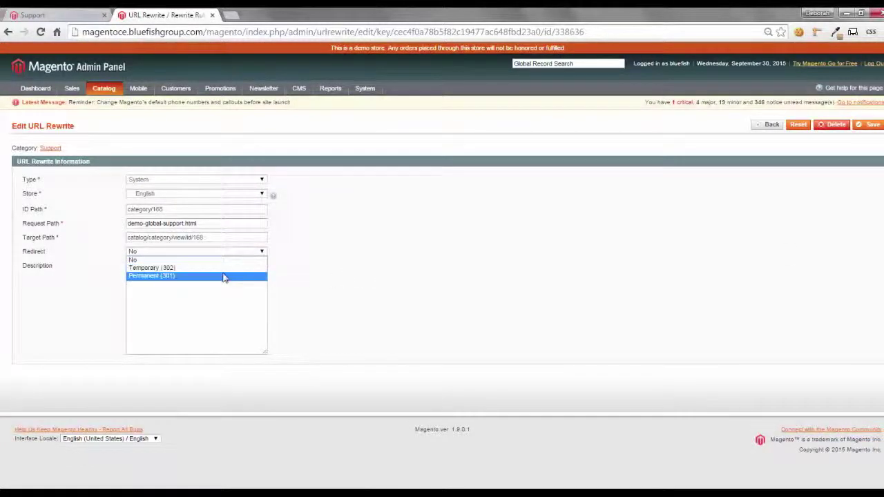
pyautogui.click(225, 276)
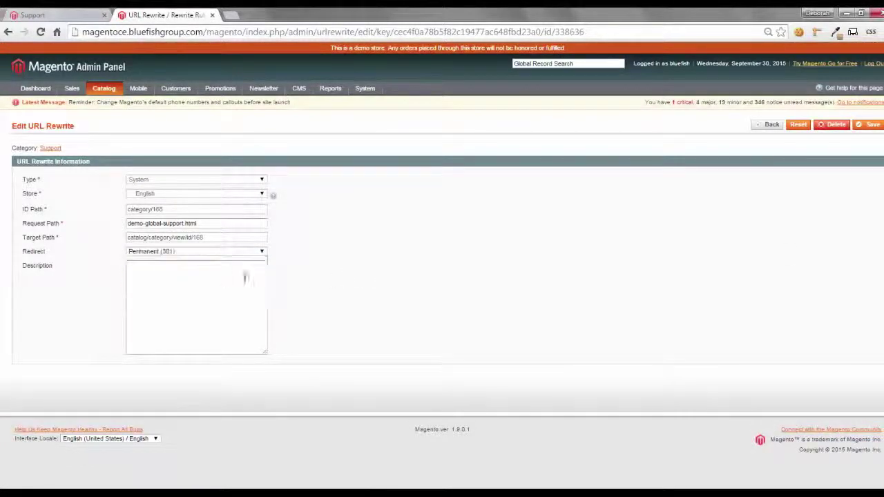
pyautogui.click(871, 127)
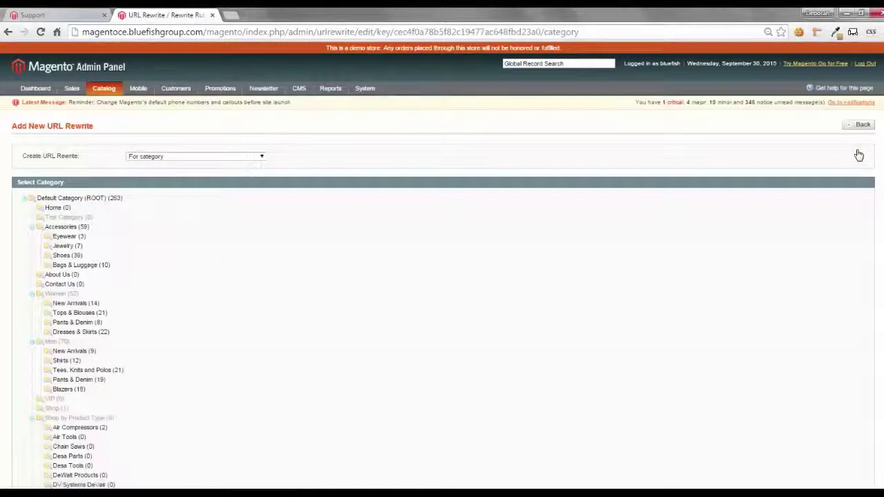
pyautogui.click(222, 157)
# Choose a Custom rewrite and enter ID path demoglobalsupport
pyautogui.click(217, 180)
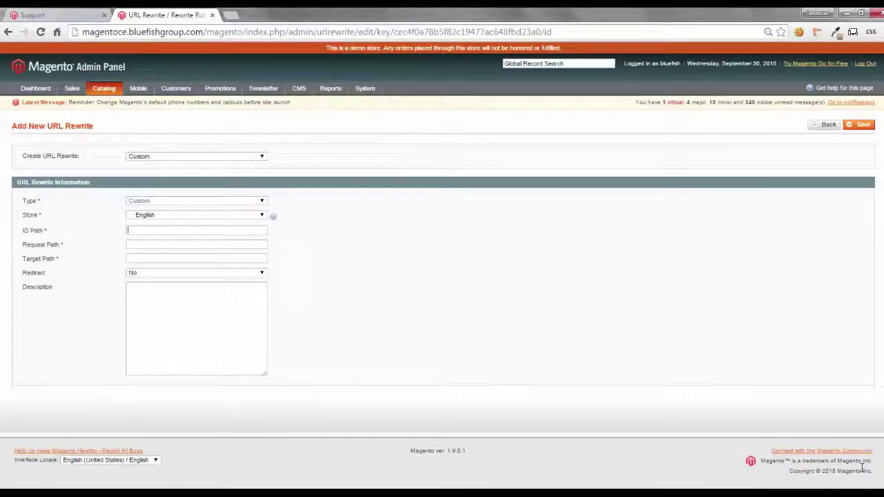
pyautogui.write('demoglobalnav')
pyautogui.press('BackSpace')
pyautogui.write('support')
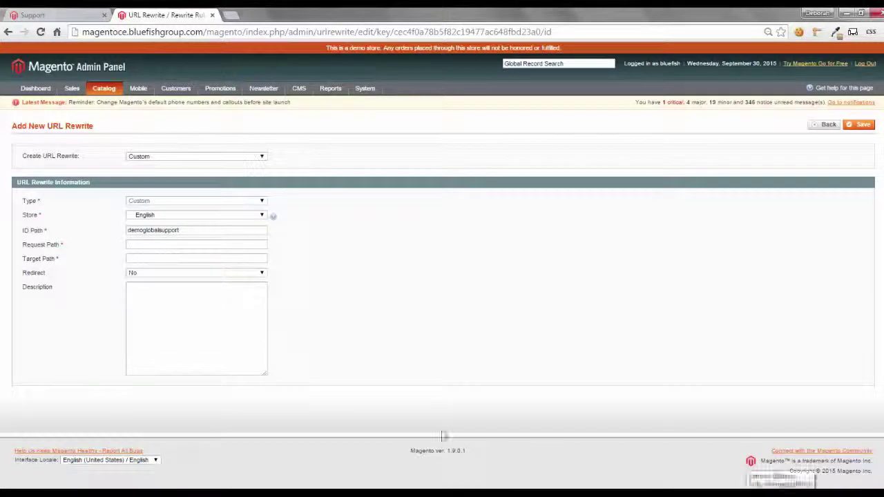
# Copy catalog/category/view/id/168 from the Sublime Text notes and return to the rewrite form
pyautogui.click(236, 437)
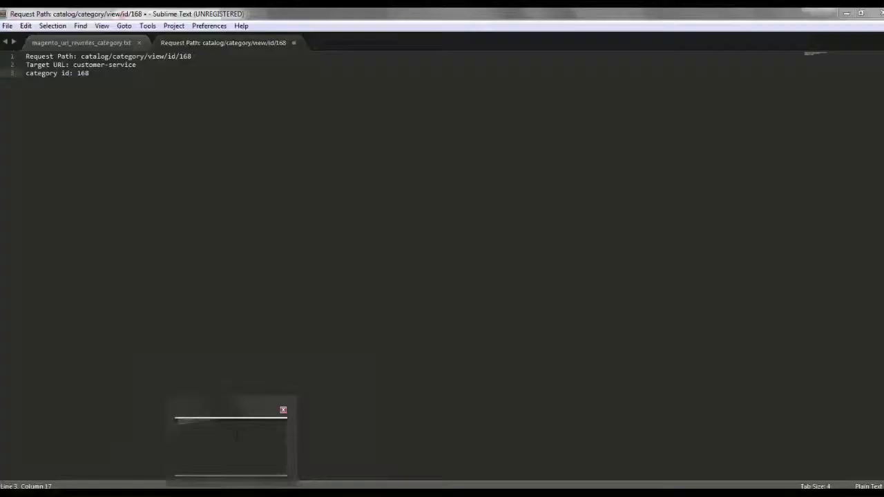
pyautogui.moveTo(191, 56); pyautogui.dragTo(80, 56)
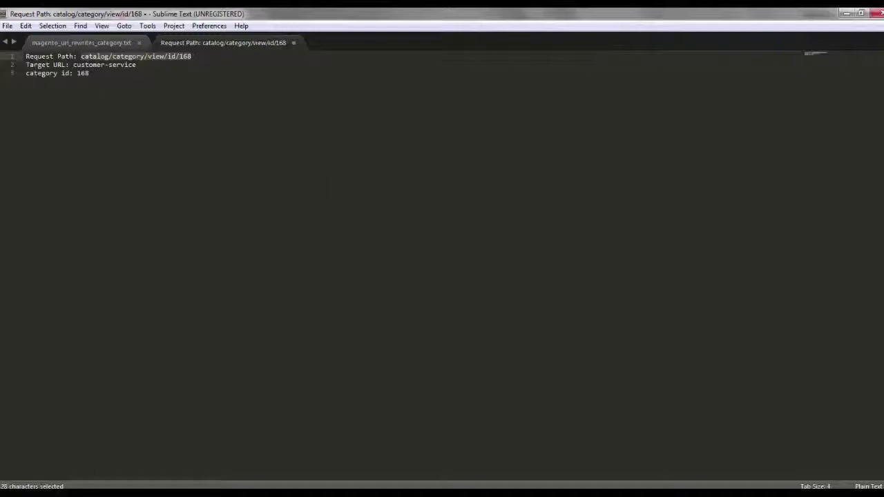
pyautogui.hotkey('ctrl', 'c')
pyautogui.moveTo(162, 489)
pyautogui.click(166, 452)
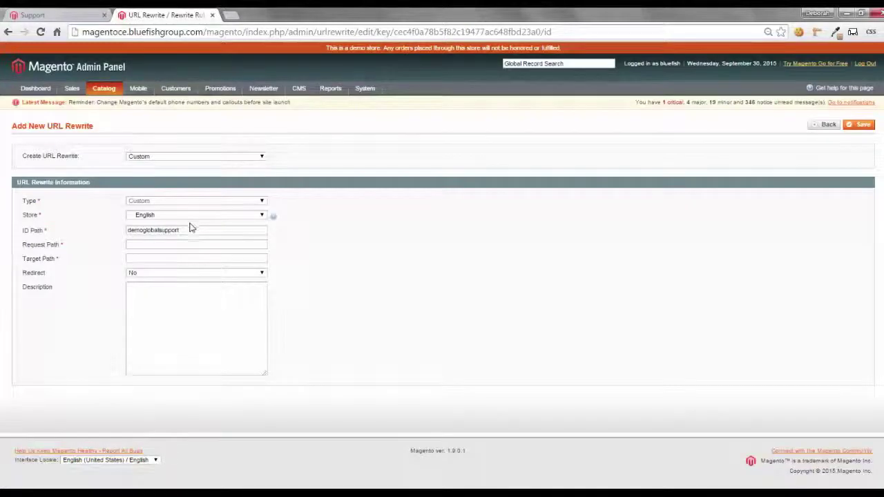
# Save a custom rewrite from catalog/category/view/id/168 to customer-service as Permanent (301)
pyautogui.click(185, 243)
pyautogui.hotkey('ctrl', 'v')
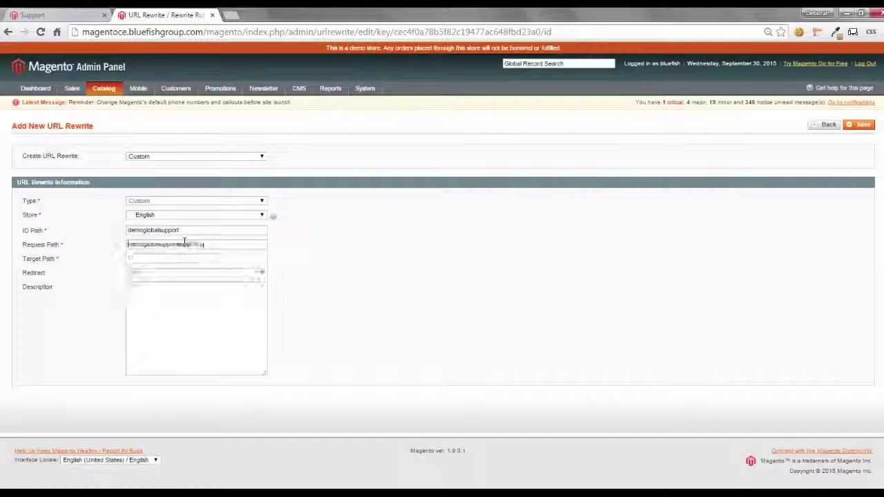
pyautogui.click(234, 257)
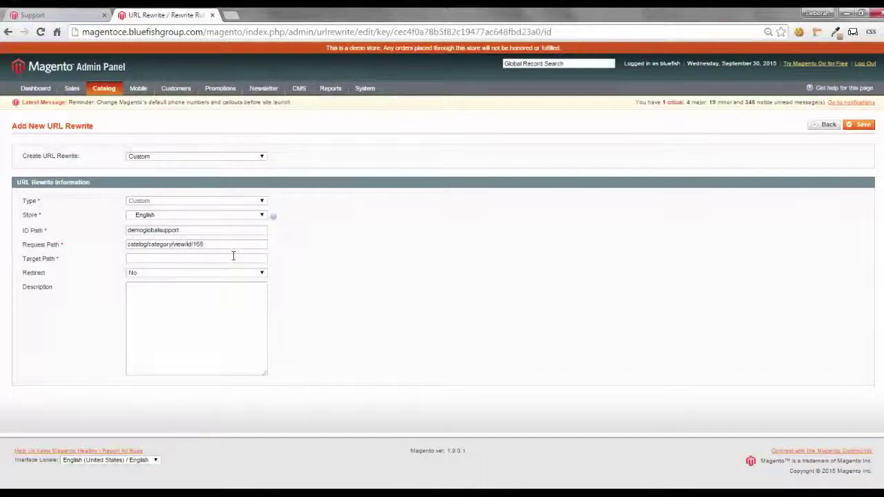
pyautogui.write('customer')
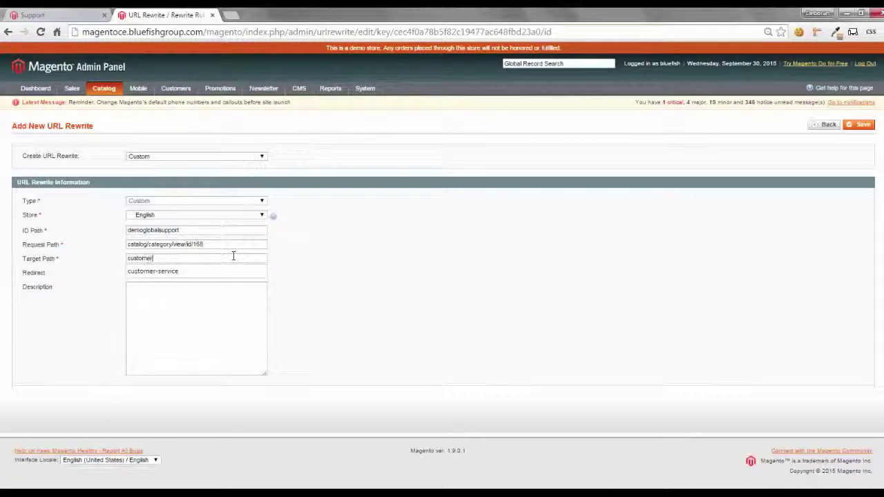
pyautogui.press('Down')
pyautogui.press('Return')
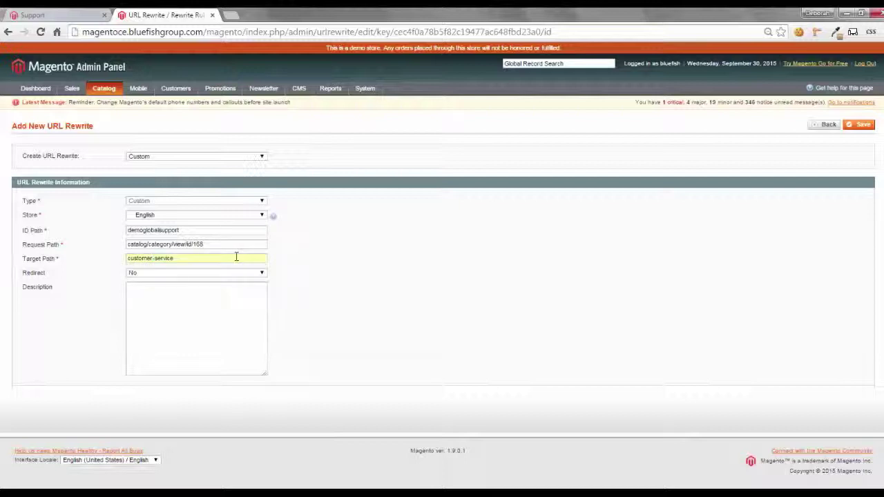
pyautogui.click(227, 273)
pyautogui.click(222, 297)
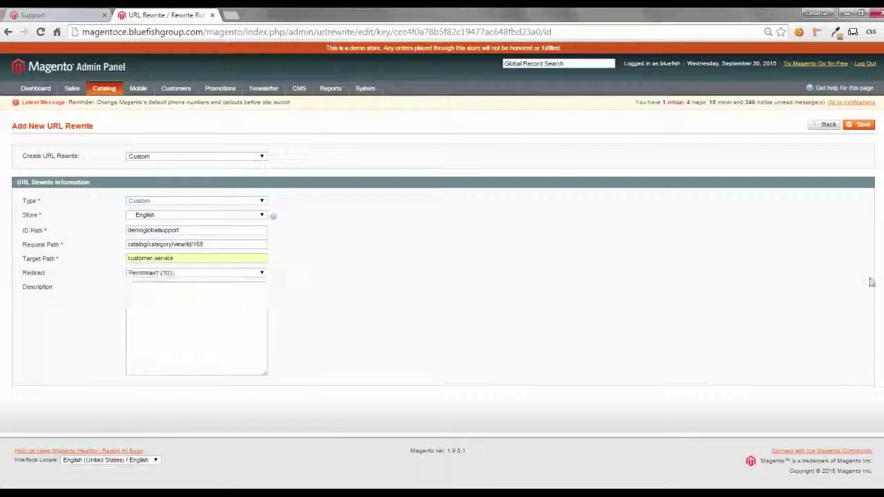
pyautogui.click(862, 127)
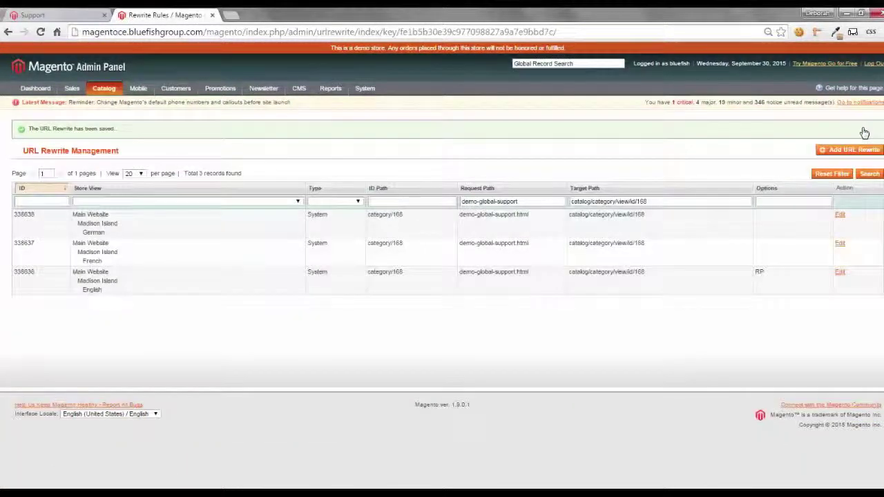
pyautogui.moveTo(646, 202); pyautogui.dragTo(561, 201)
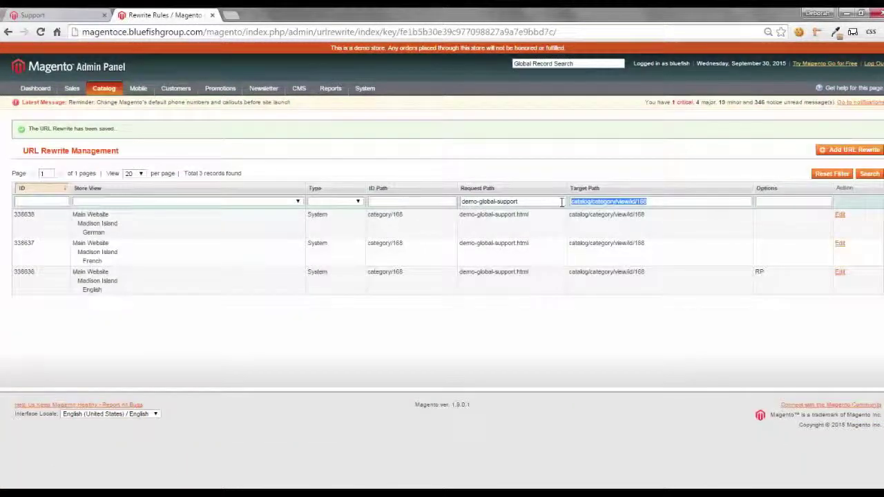
# Clear the old path filters and filter the rewrite grid by target path customer-service
pyautogui.press('Delete')
pyautogui.moveTo(558, 202); pyautogui.dragTo(382, 181)
pyautogui.press('Delete')
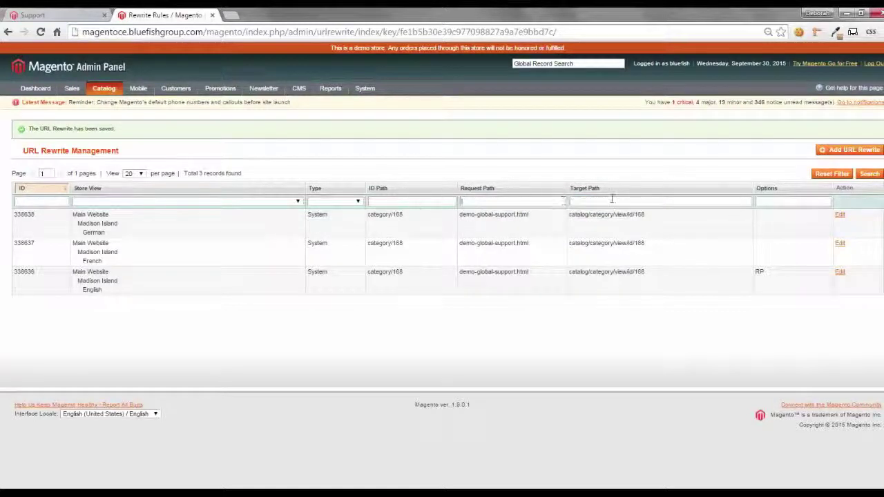
pyautogui.write('customer')
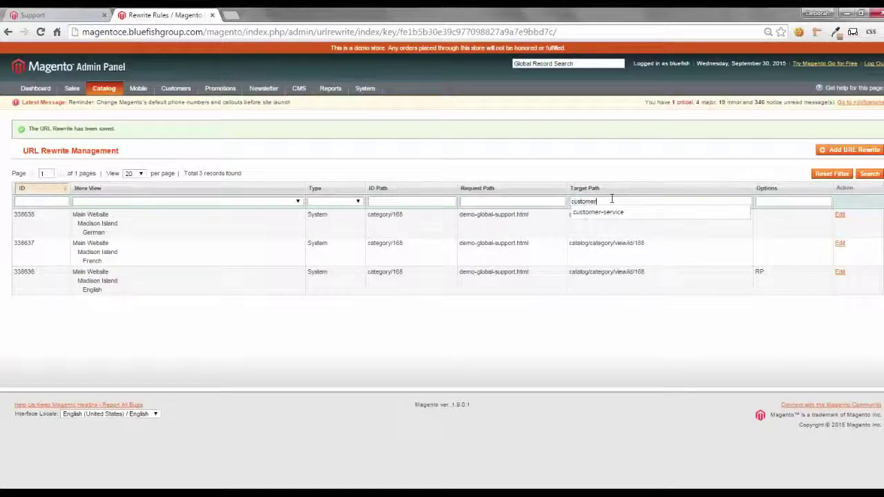
pyautogui.press('Down')
pyautogui.press('Tab')
pyautogui.click(869, 176)
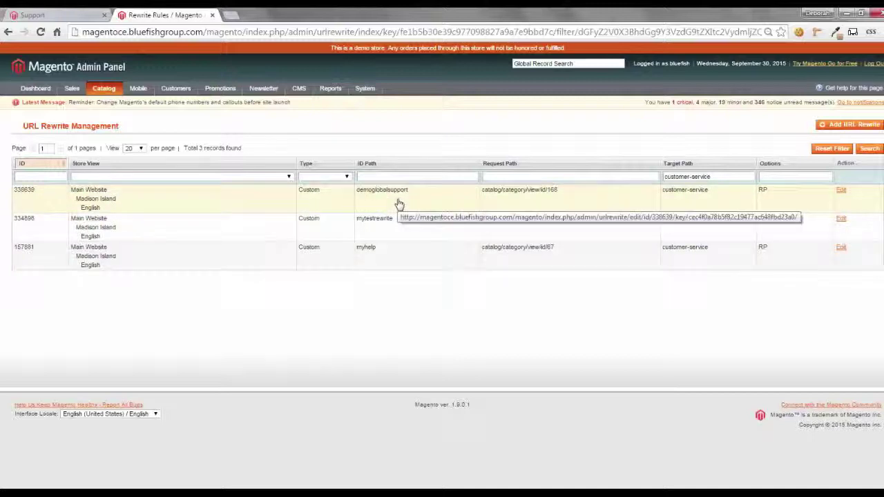
# Reload the storefront Support page URL to test the new redirect
pyautogui.click(58, 15)
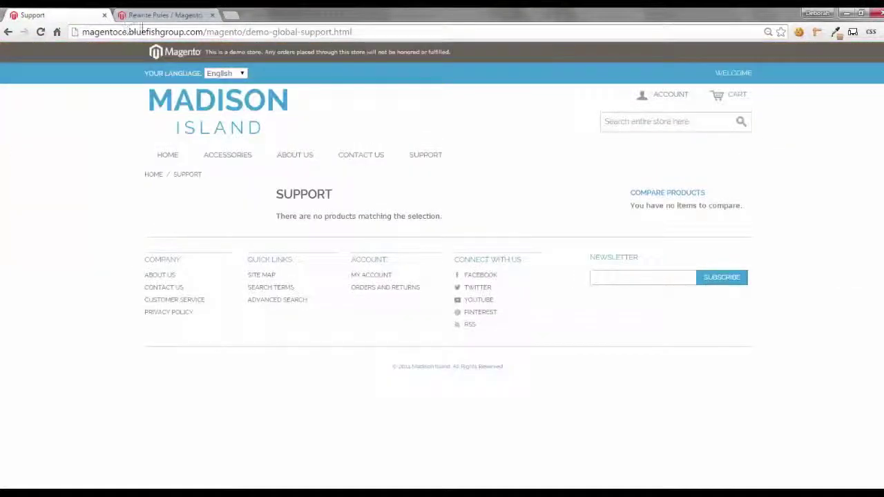
pyautogui.click(143, 31)
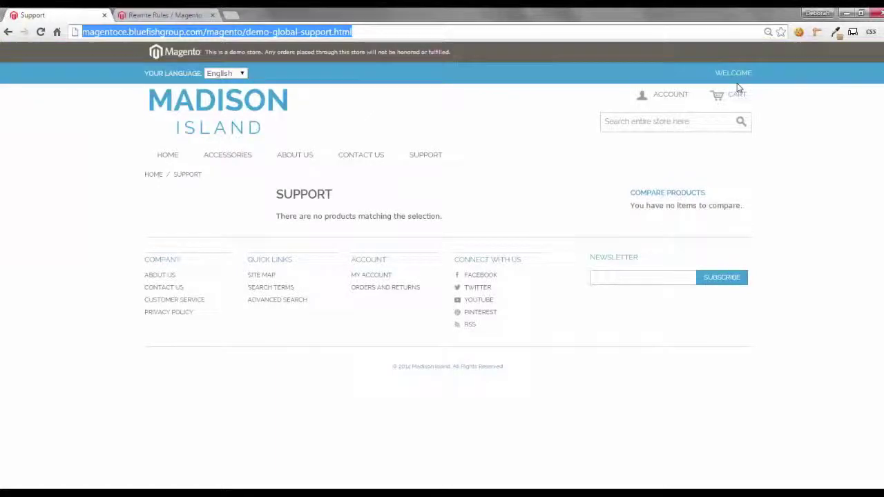
pyautogui.press('Return')
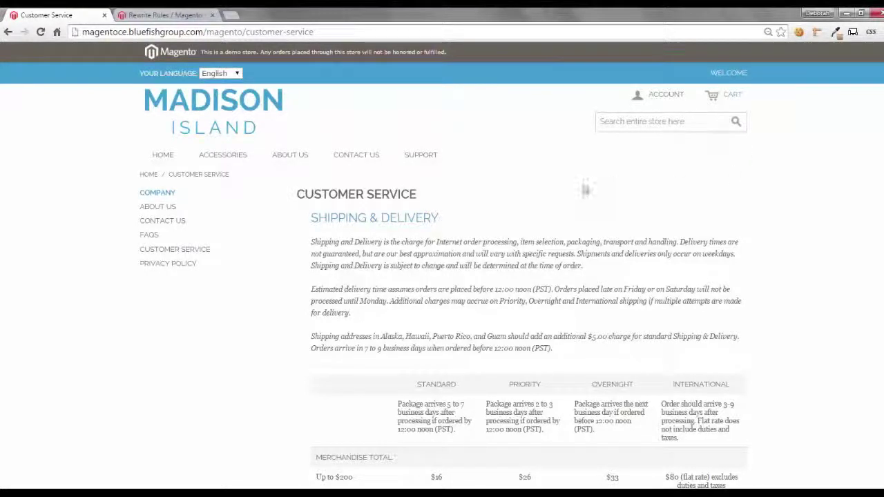
# Open SUPPORT in the top navigation and confirm it lands on the Customer Service page
pyautogui.moveTo(231, 157)
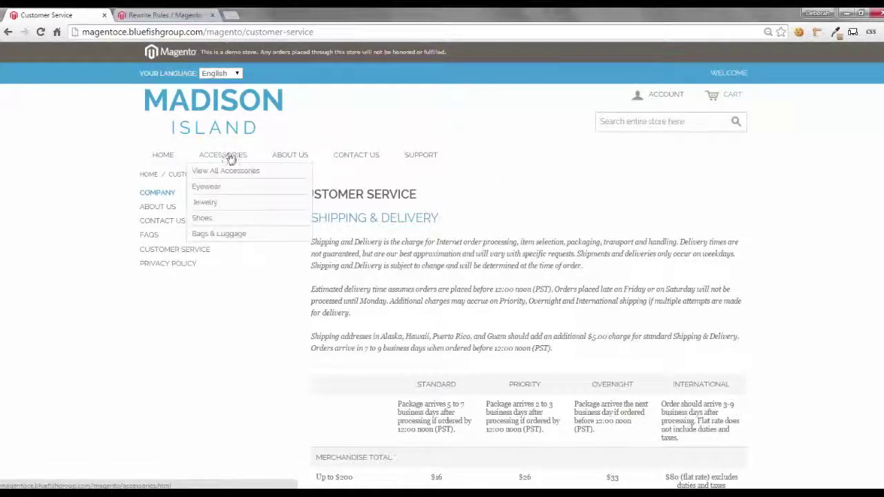
pyautogui.click(427, 157)
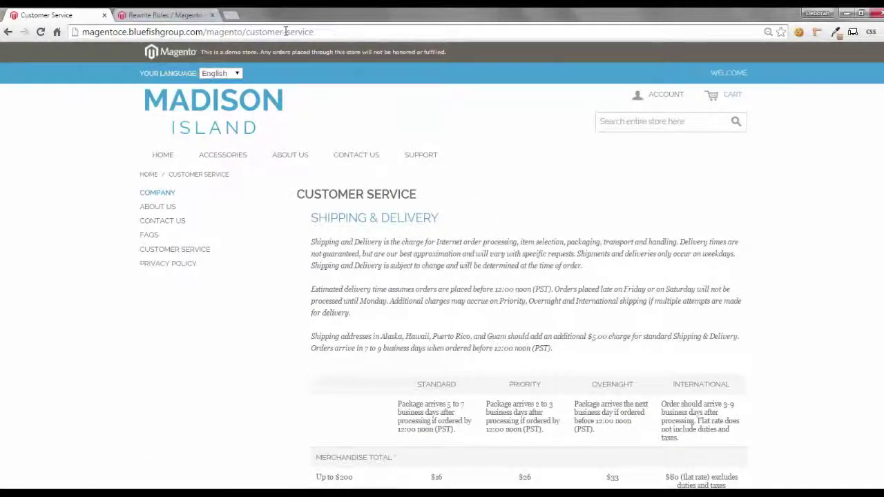
pyautogui.click(169, 14)
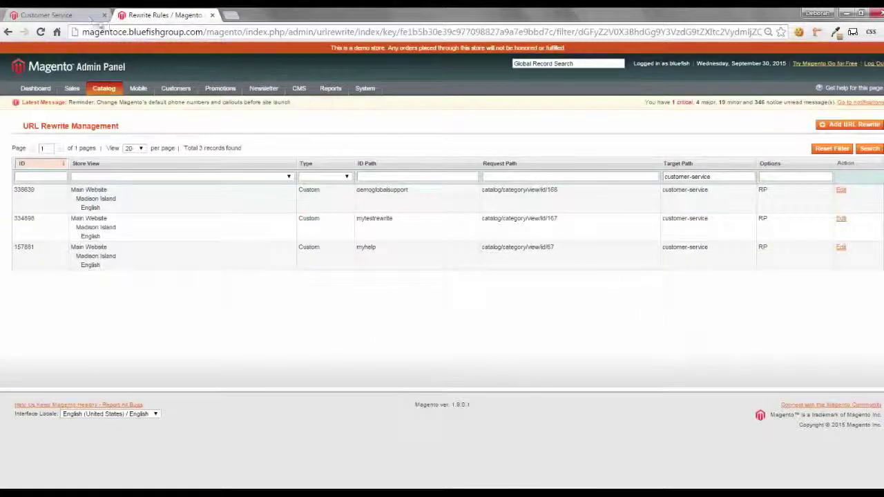
pyautogui.click(67, 16)
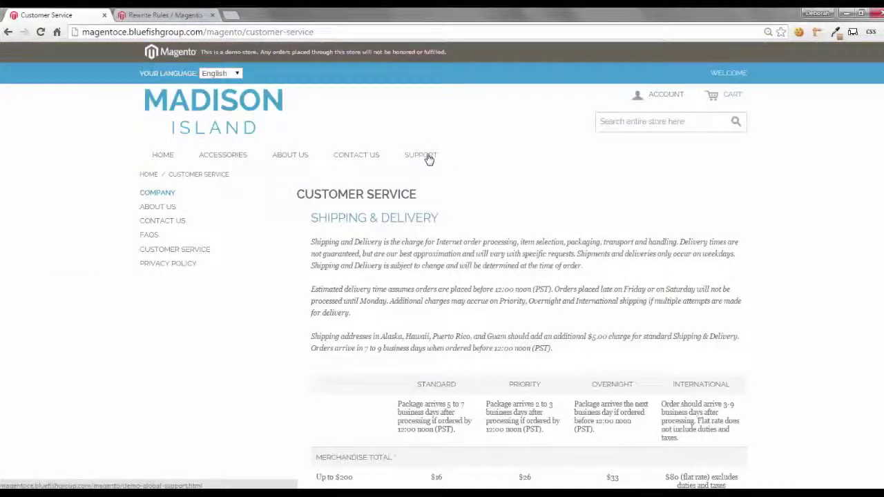